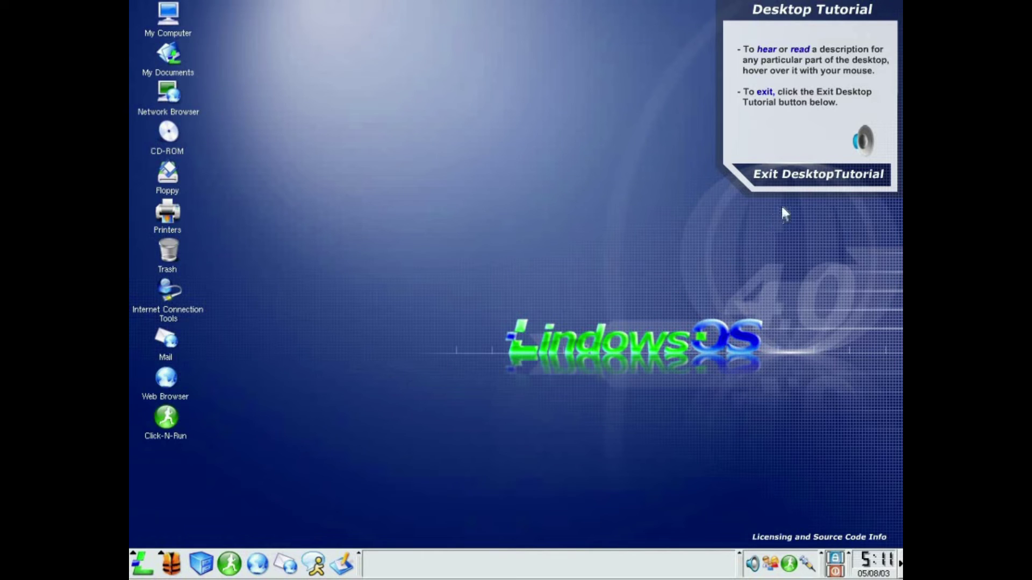
# - Exit the LindowsOS Desktop Tutorial from its Exit DesktopTutorial button
pyautogui.click(812, 175)
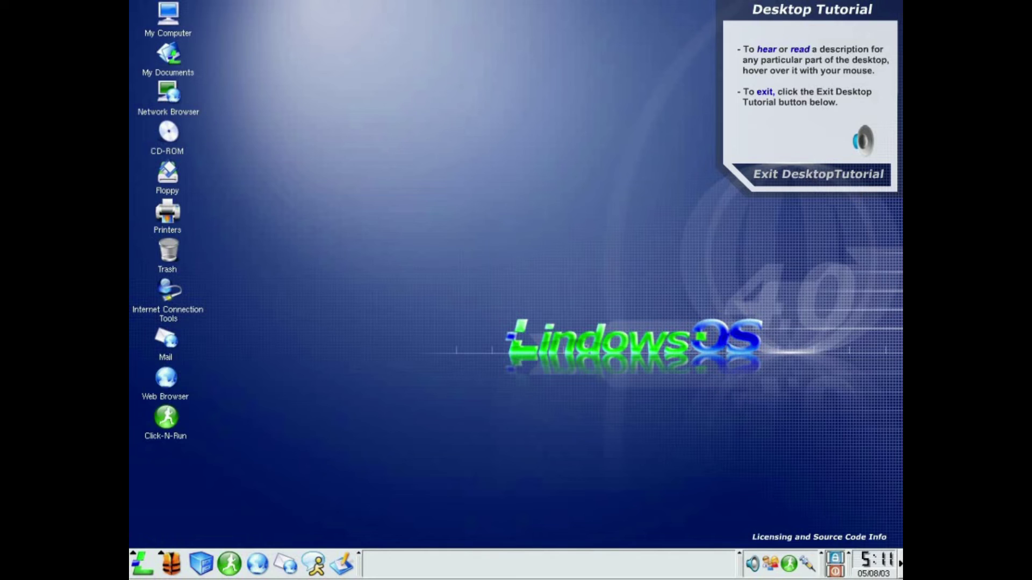